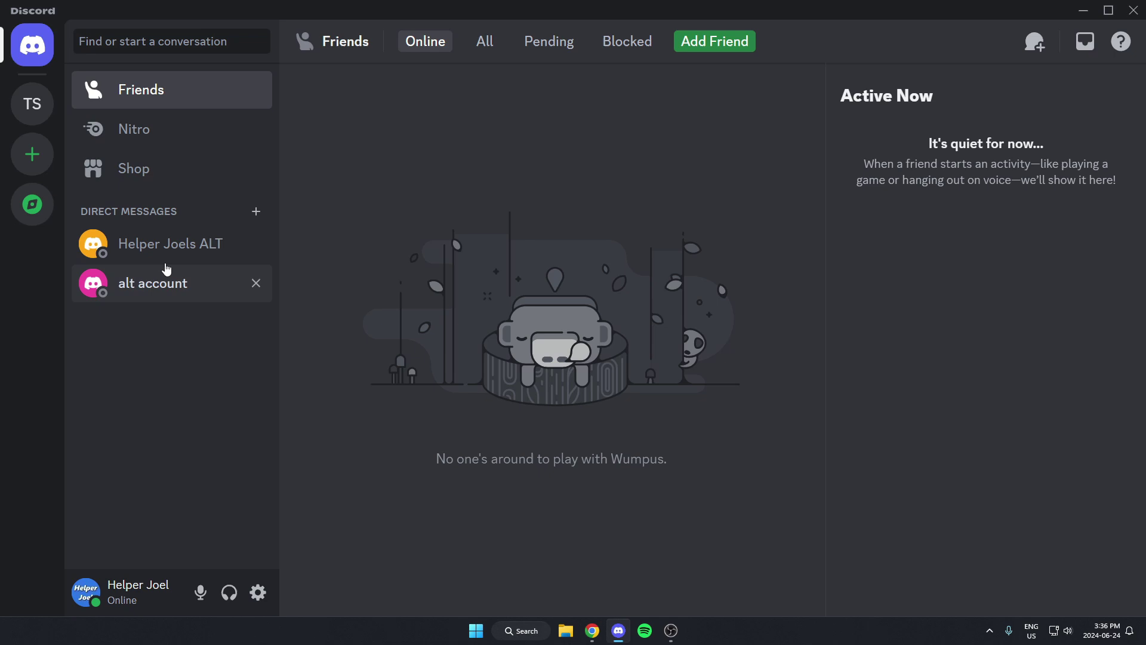
- Enter Test Server and choose App Directory from its server dropdown menu
click(32, 105)
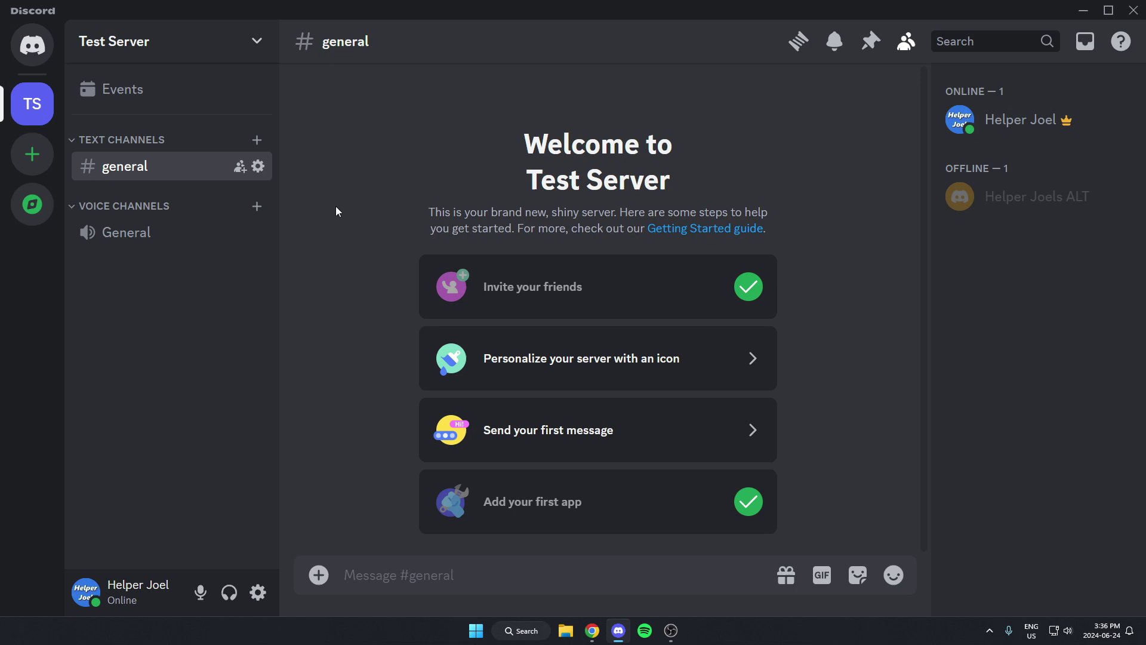
click(114, 51)
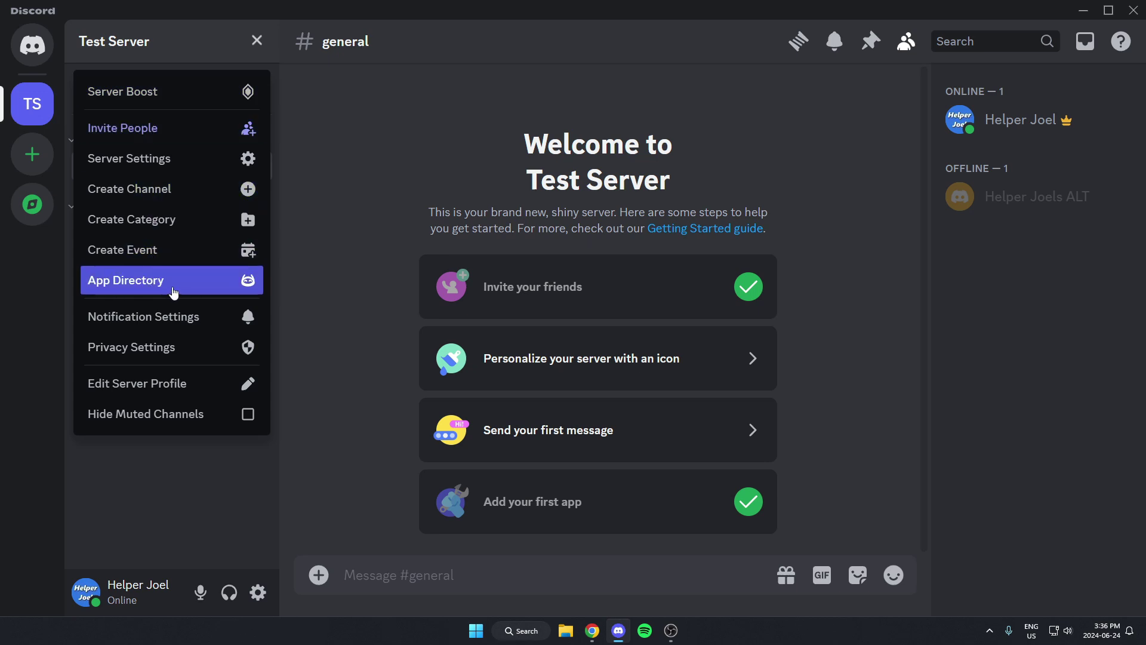
click(173, 285)
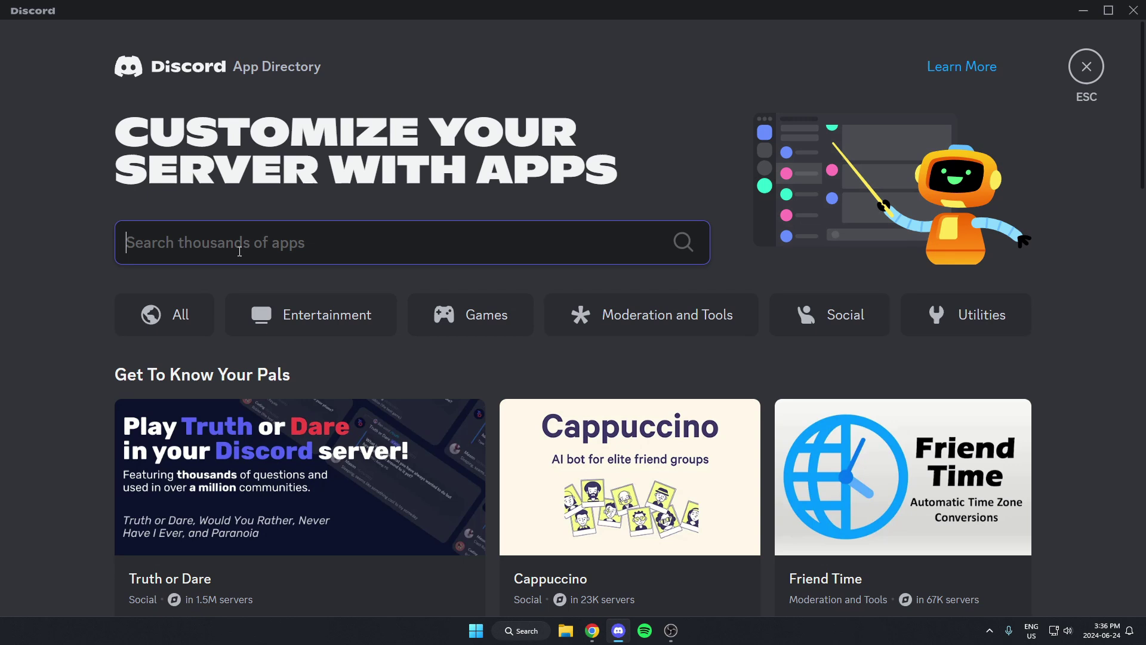
text(dyno)
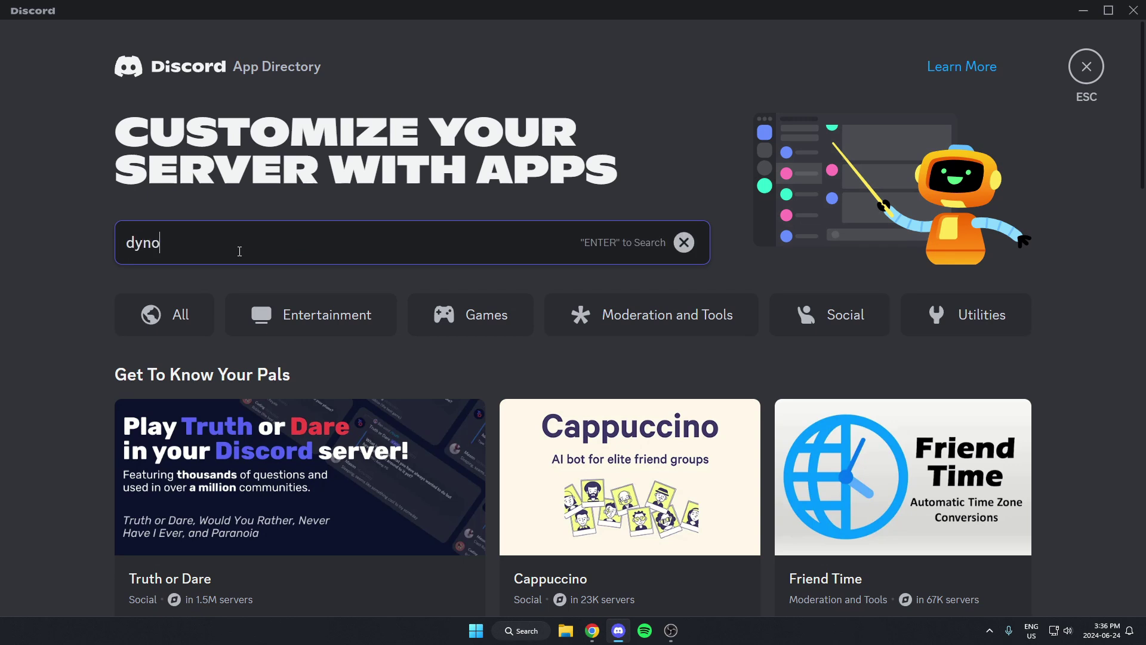
- Search the App Directory for 'dyno' and open the Dyno bot's page
key(Return)
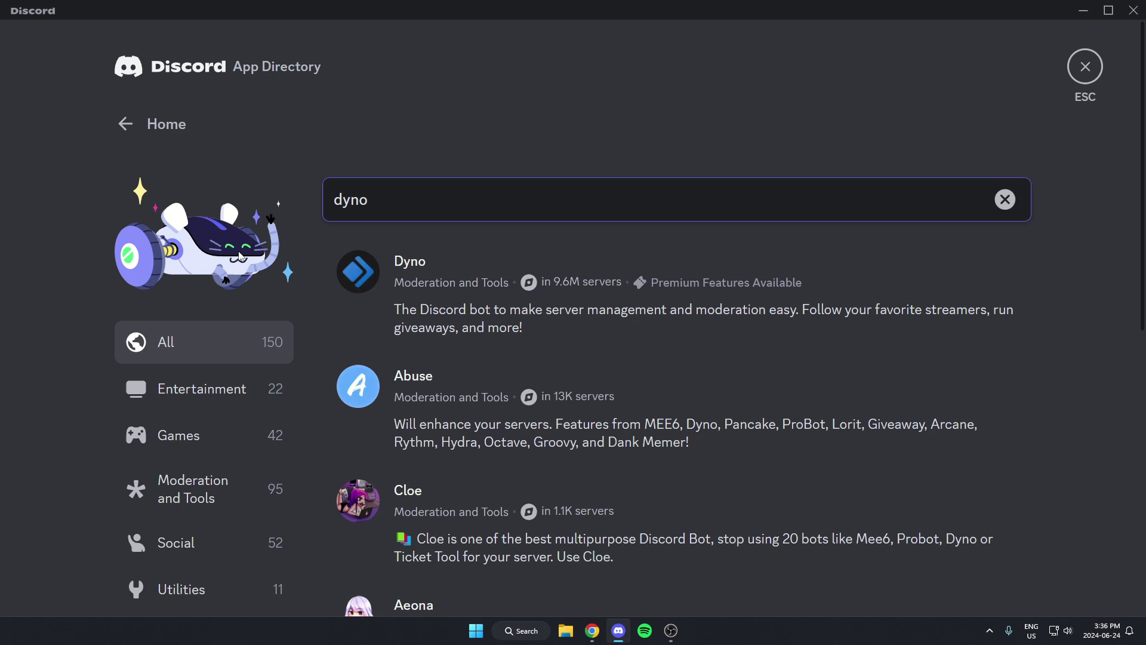
click(478, 260)
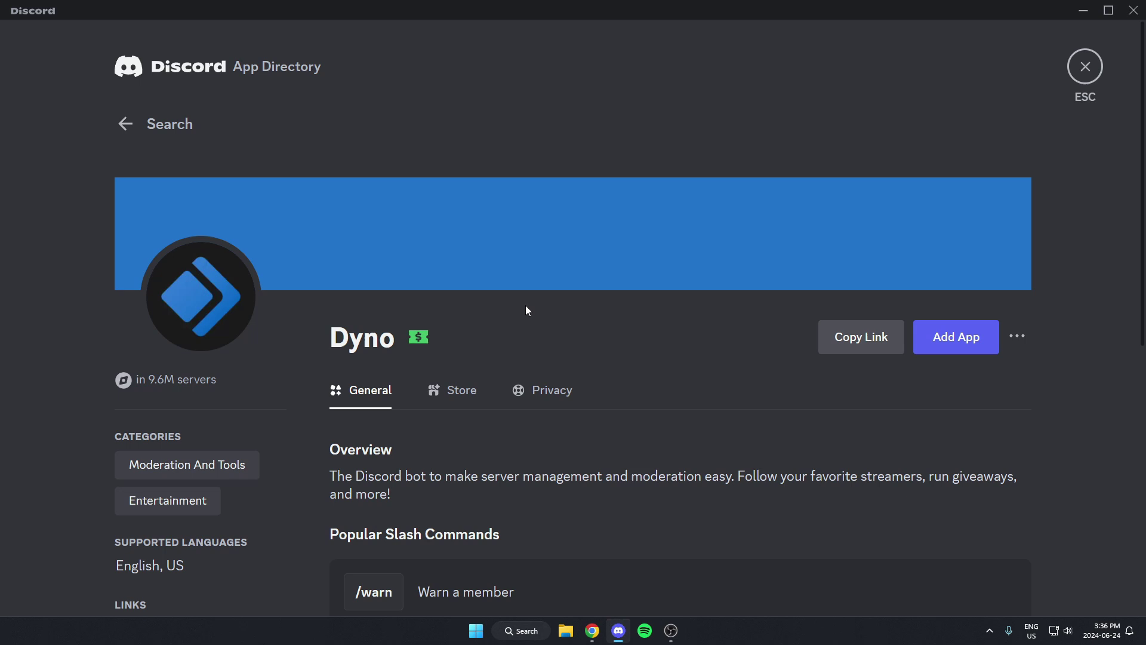
- Authorize Dyno for Test Server with its requested permissions and pass the hCaptcha check
click(965, 350)
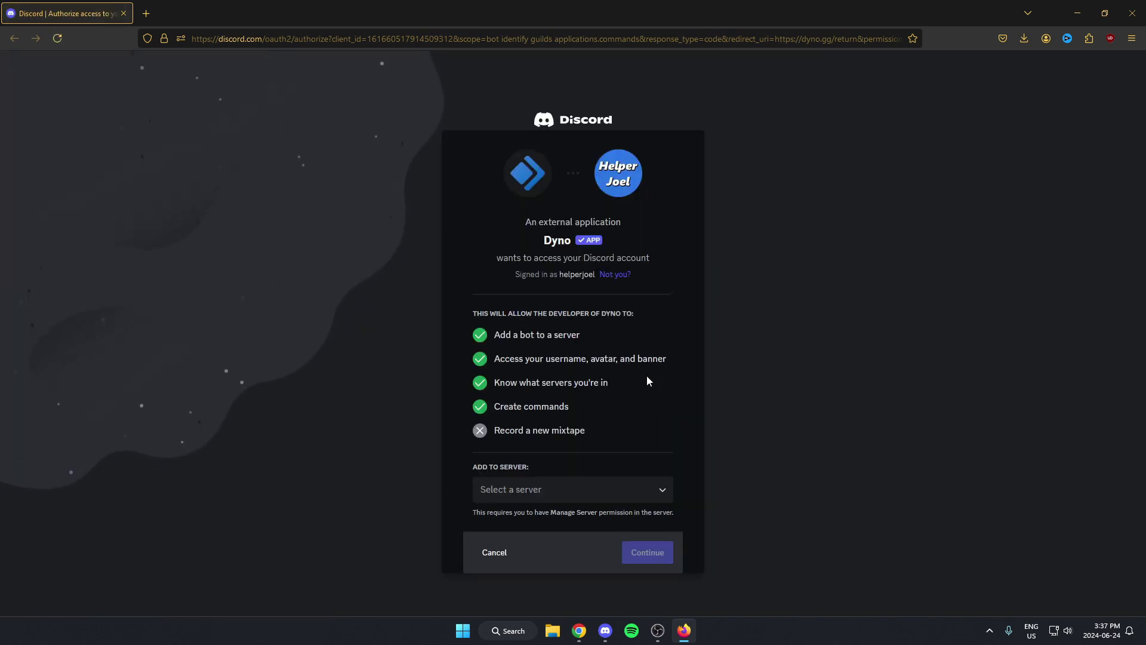
click(558, 491)
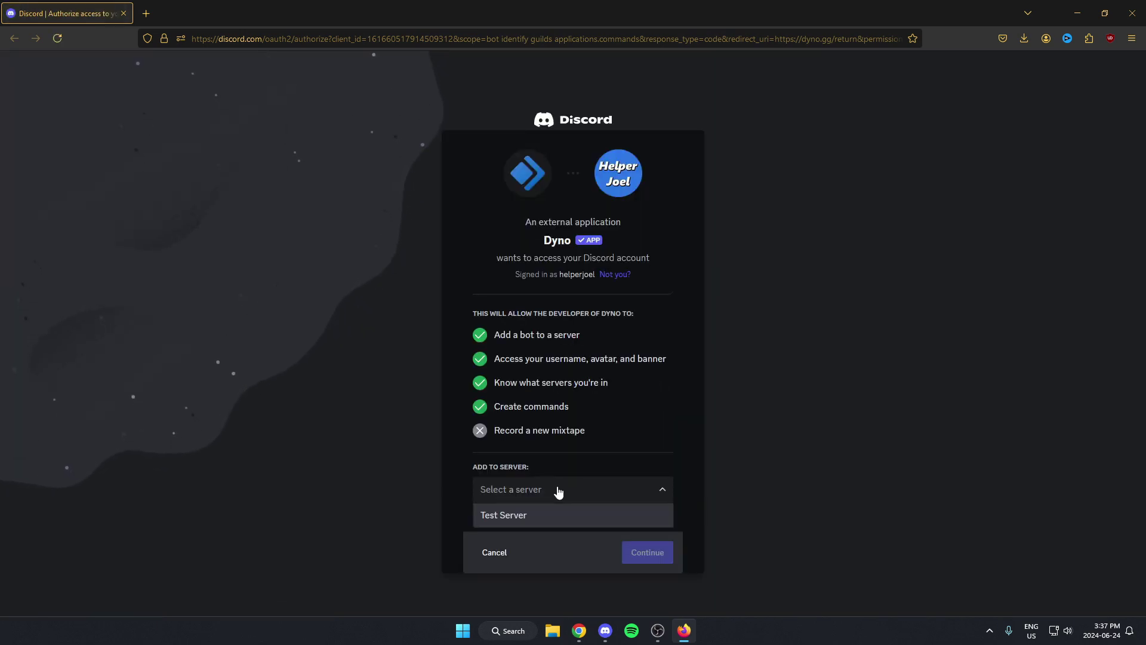
click(537, 517)
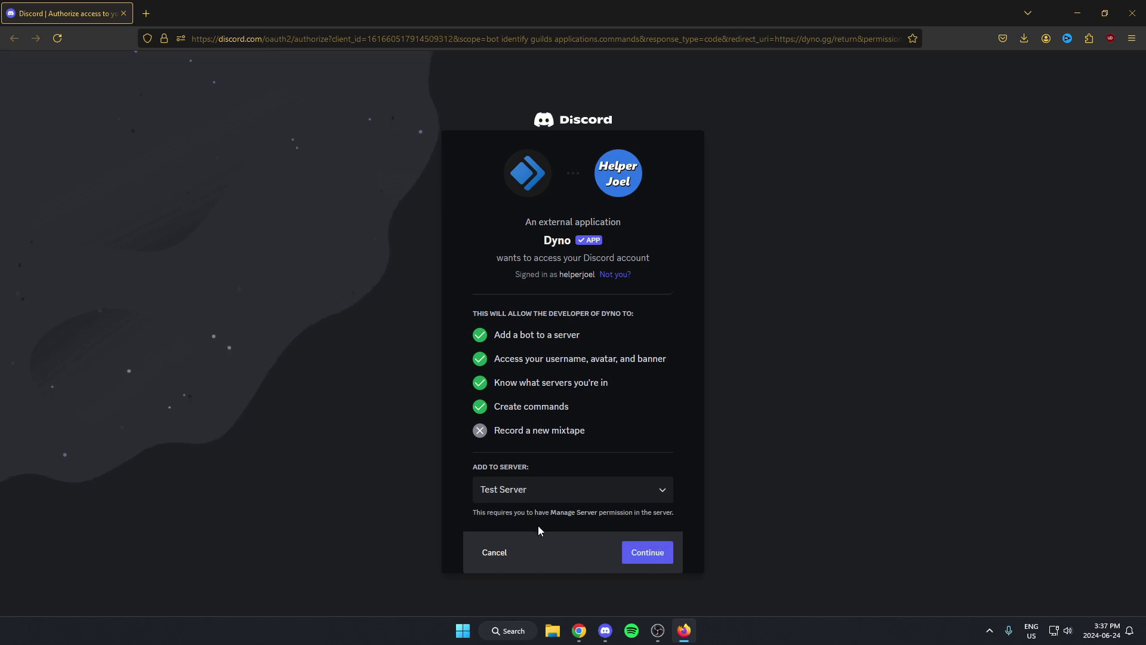
click(650, 560)
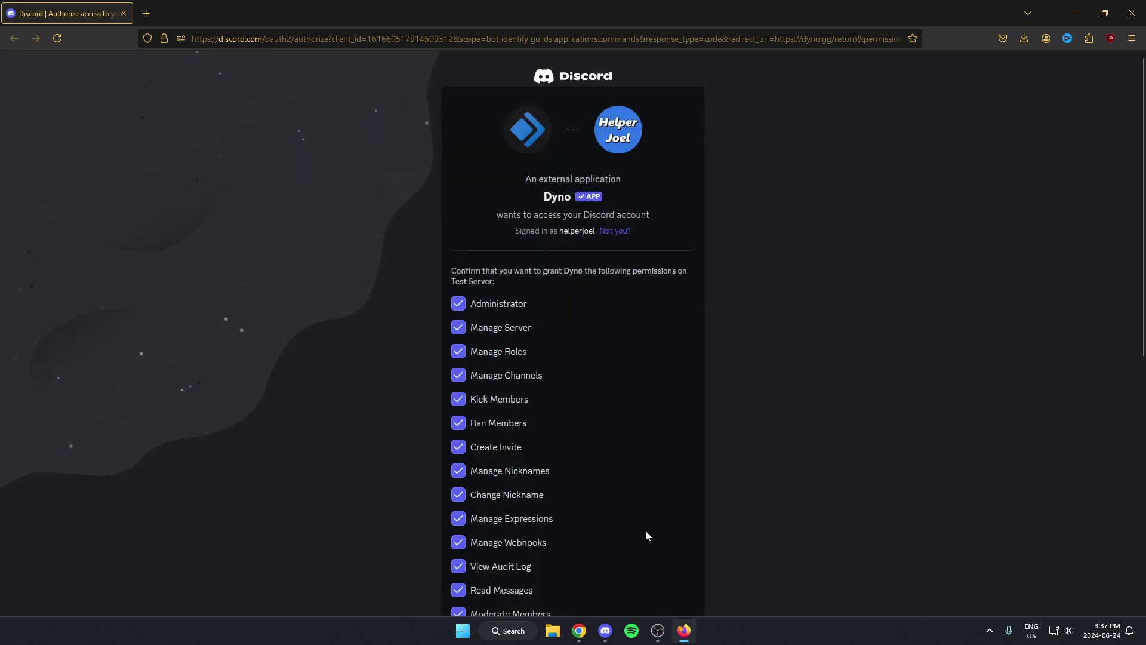
scroll(637, 441, down, 5)
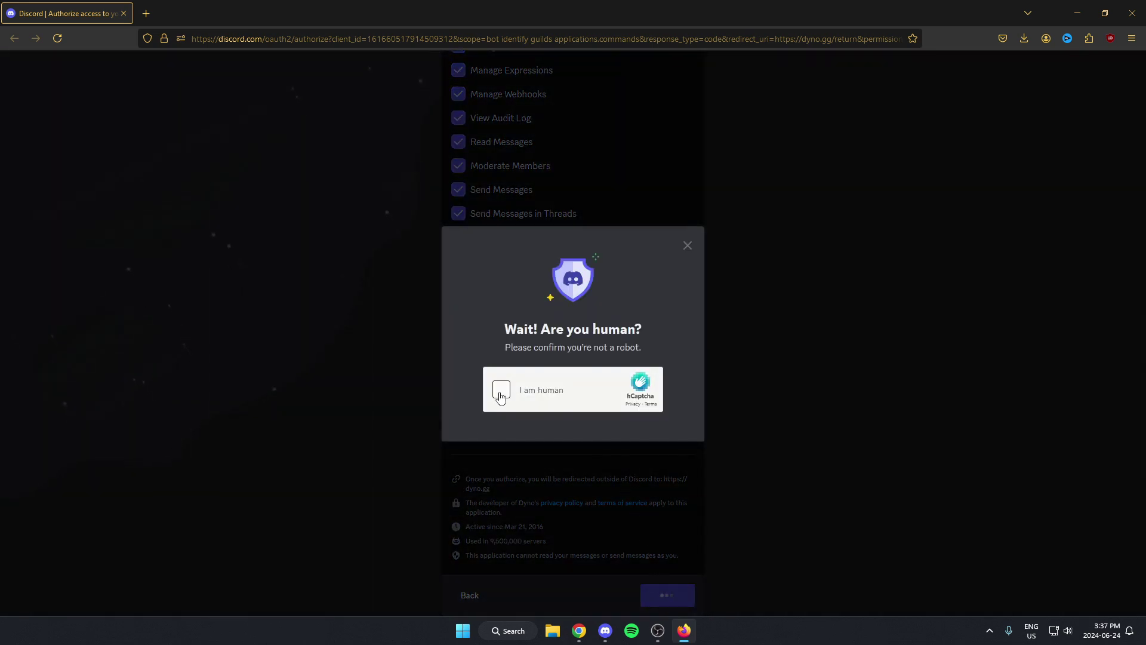
click(500, 391)
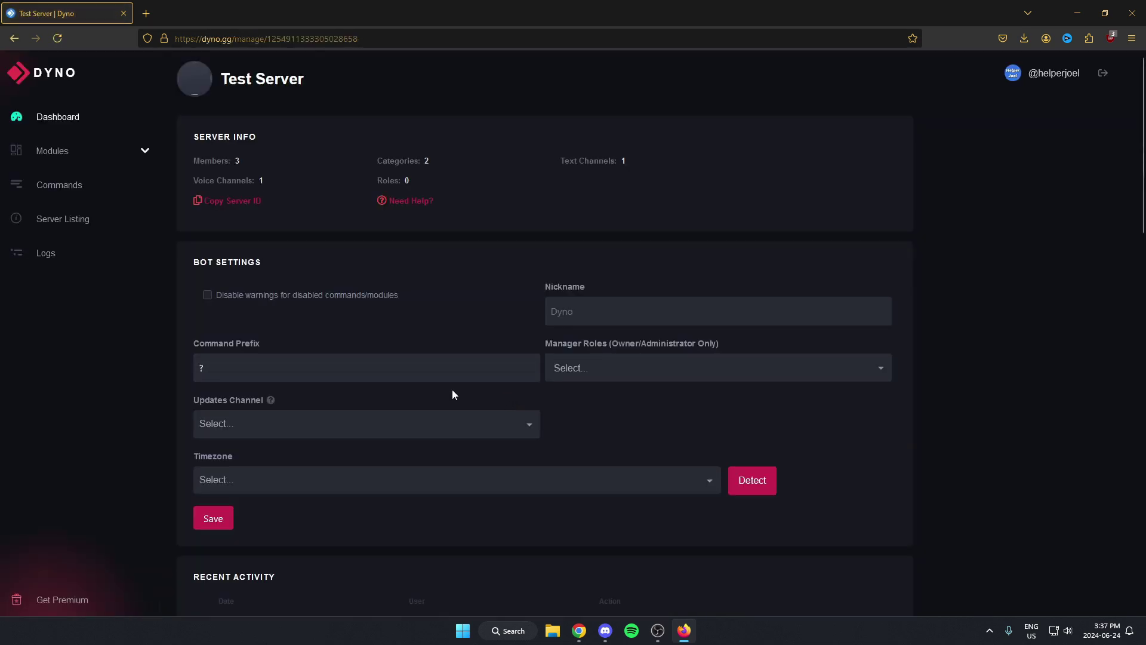
- Close Discord's App Directory and view the online Dyno member's profile card
click(603, 631)
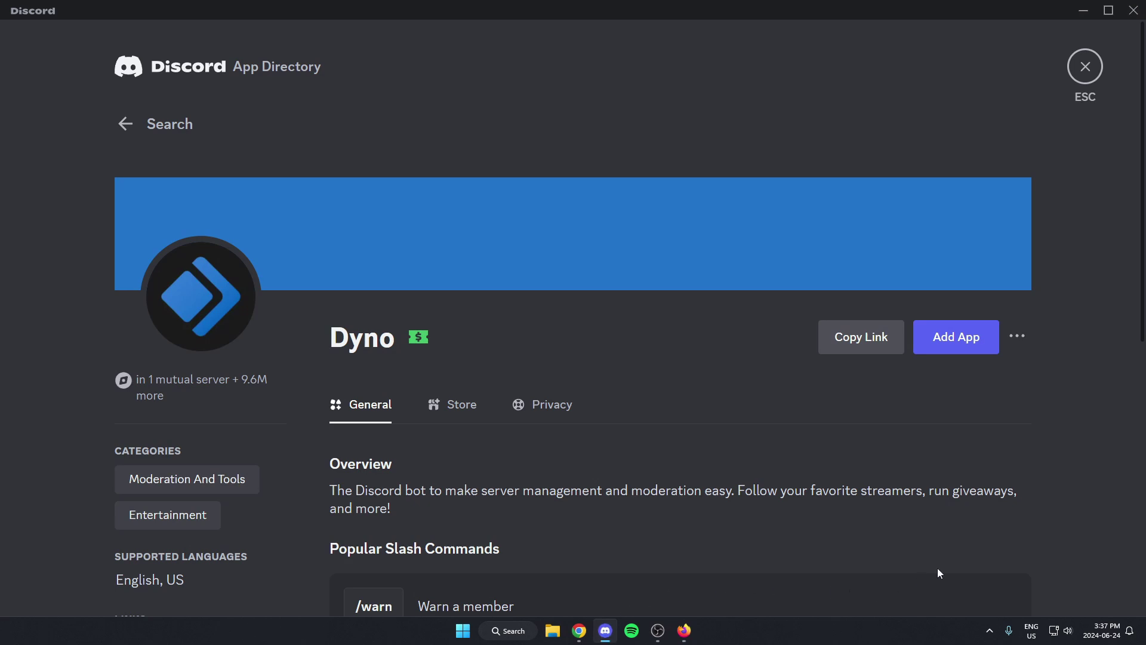
click(1082, 71)
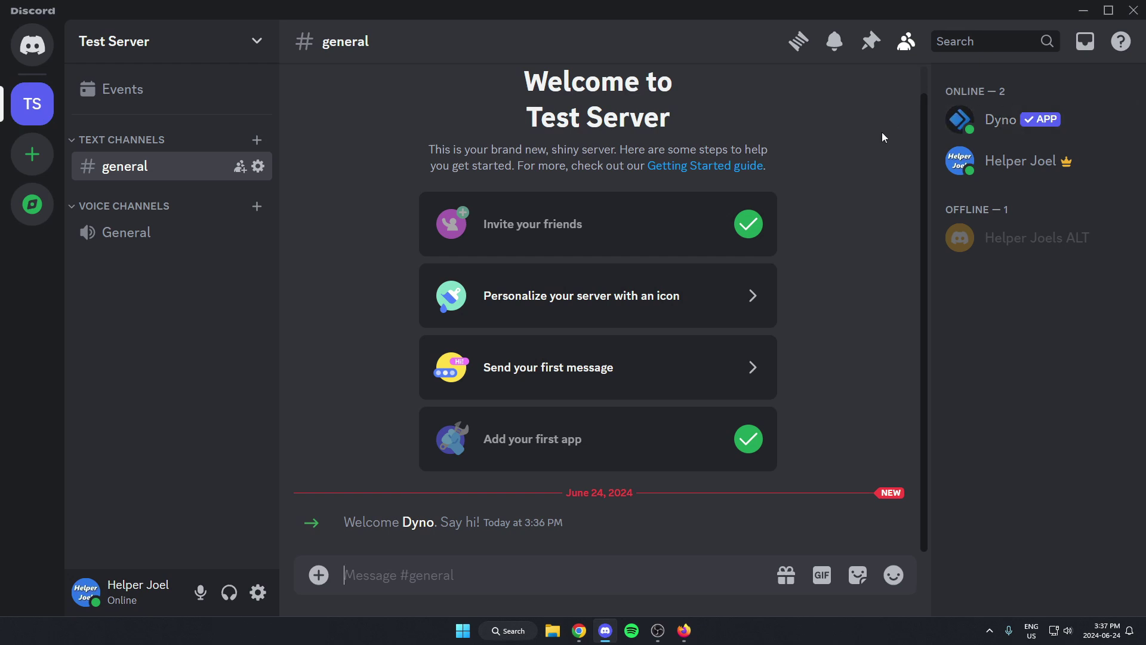
right_click(999, 121)
click(931, 79)
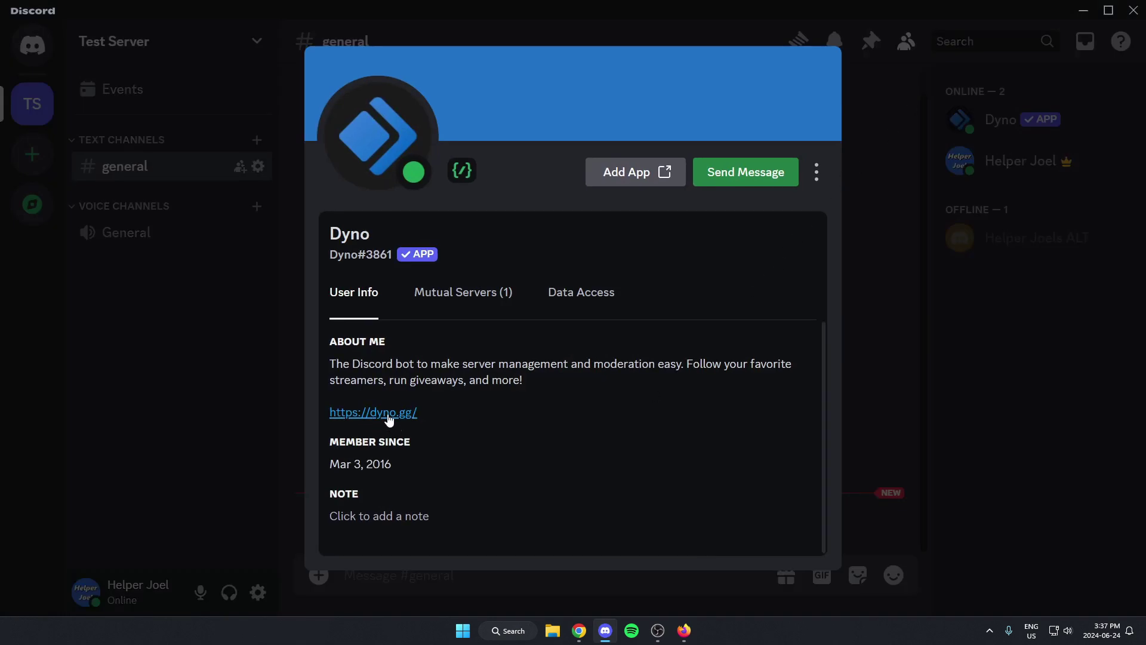
- Follow the dyno.gg profile link, go to Manage servers, and pick Test Server
click(388, 413)
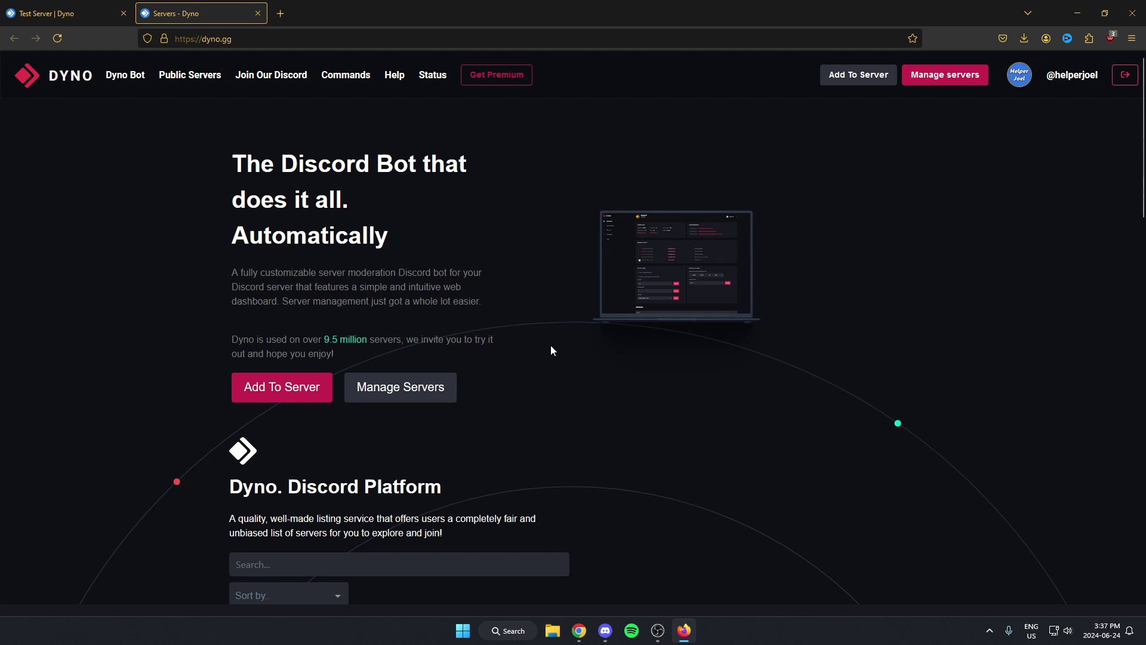
click(954, 80)
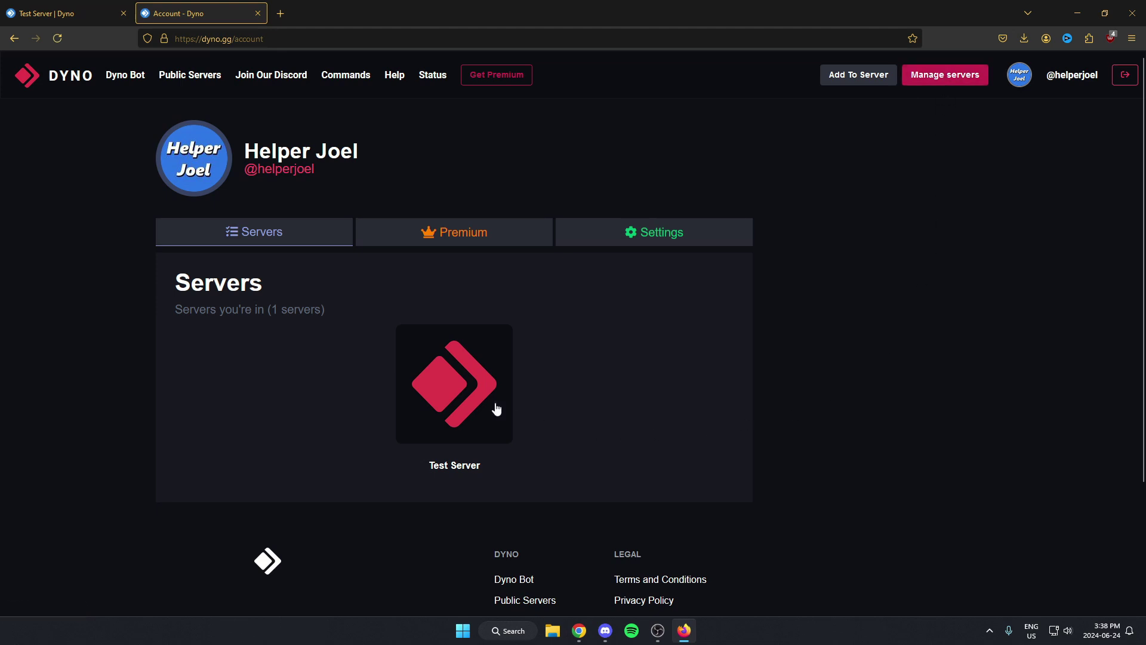
click(452, 398)
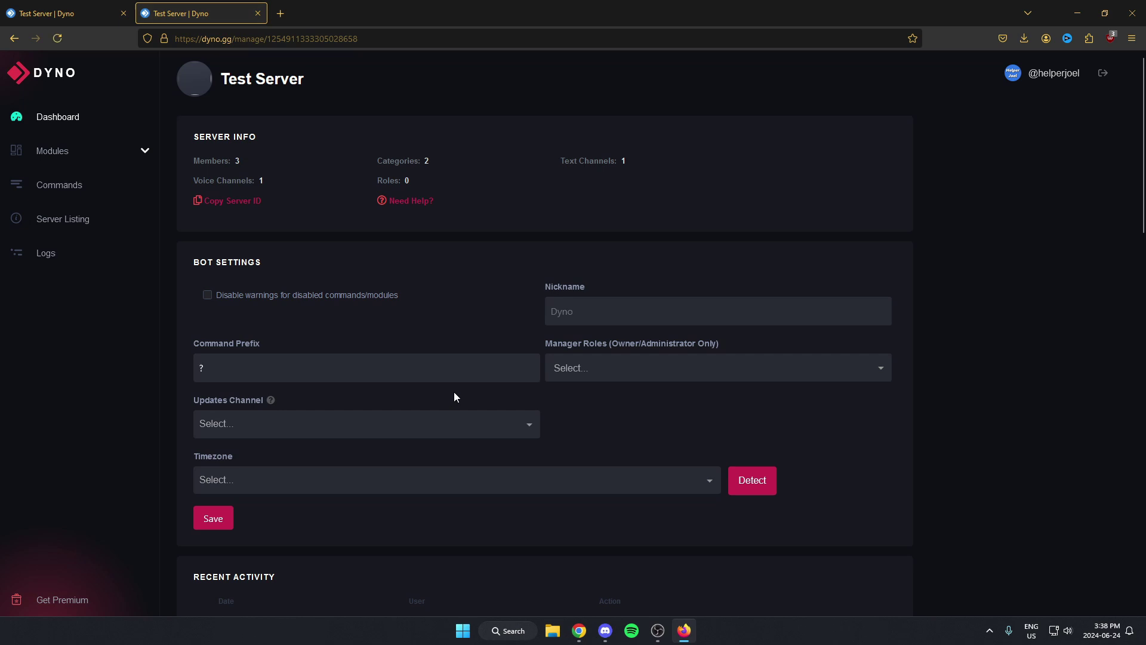
- Go to Dyno's Modules page and open the Automod card's settings
click(74, 158)
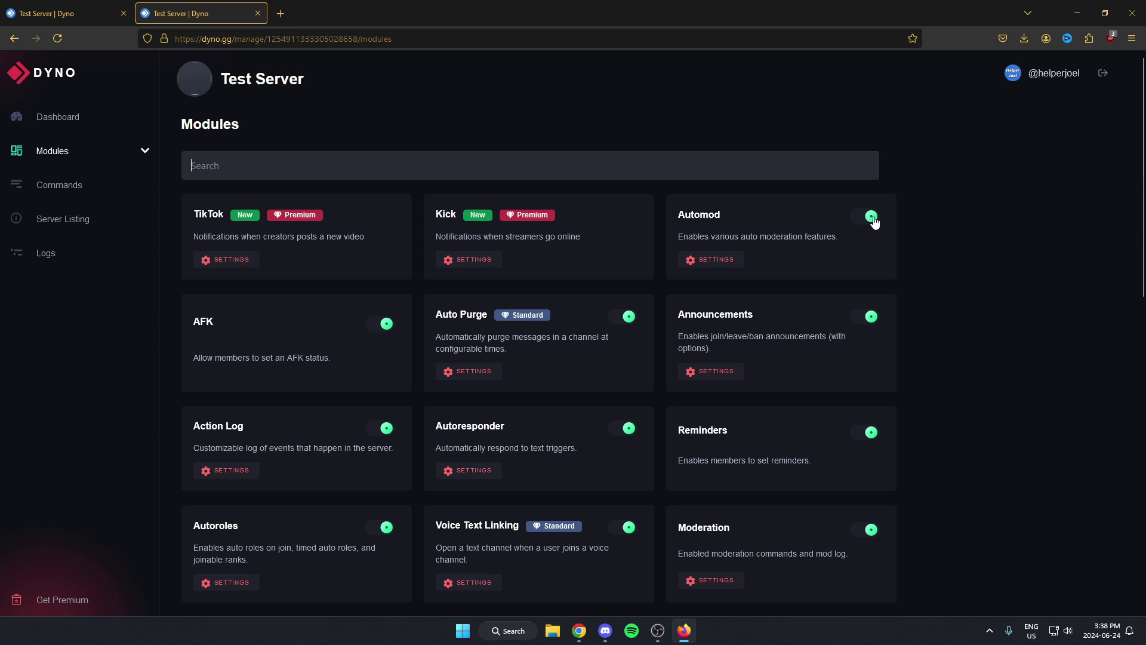
click(715, 260)
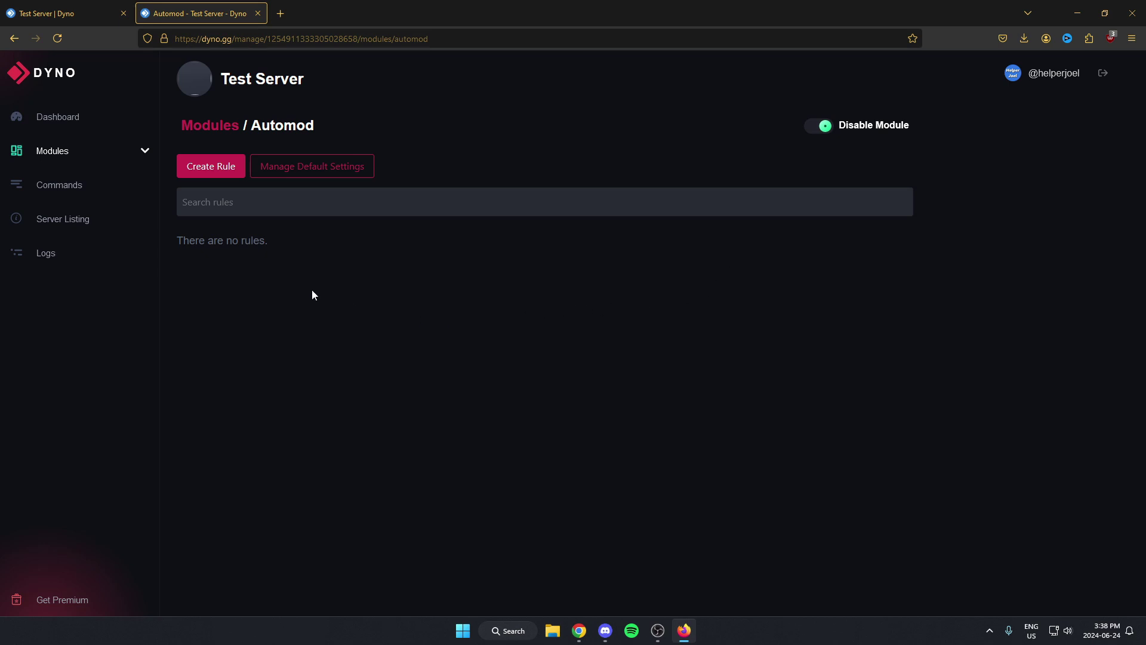
- Begin an Automod rule named 'no server invites' with the Invite Links rule type
click(212, 170)
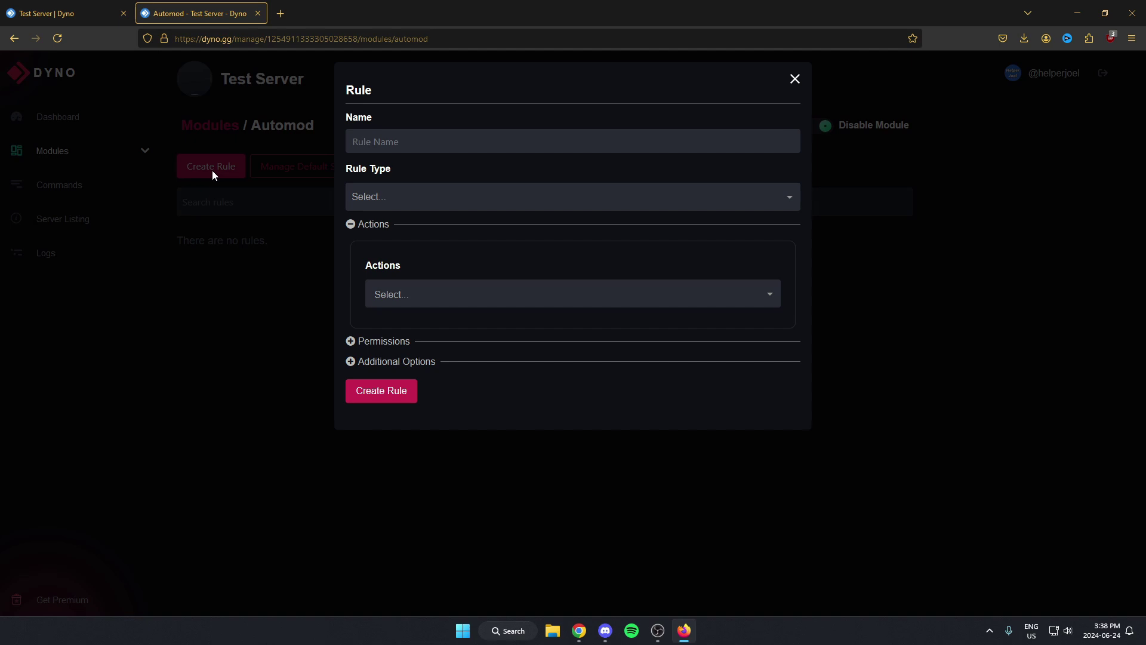
click(439, 148)
text(no server)
text( invites)
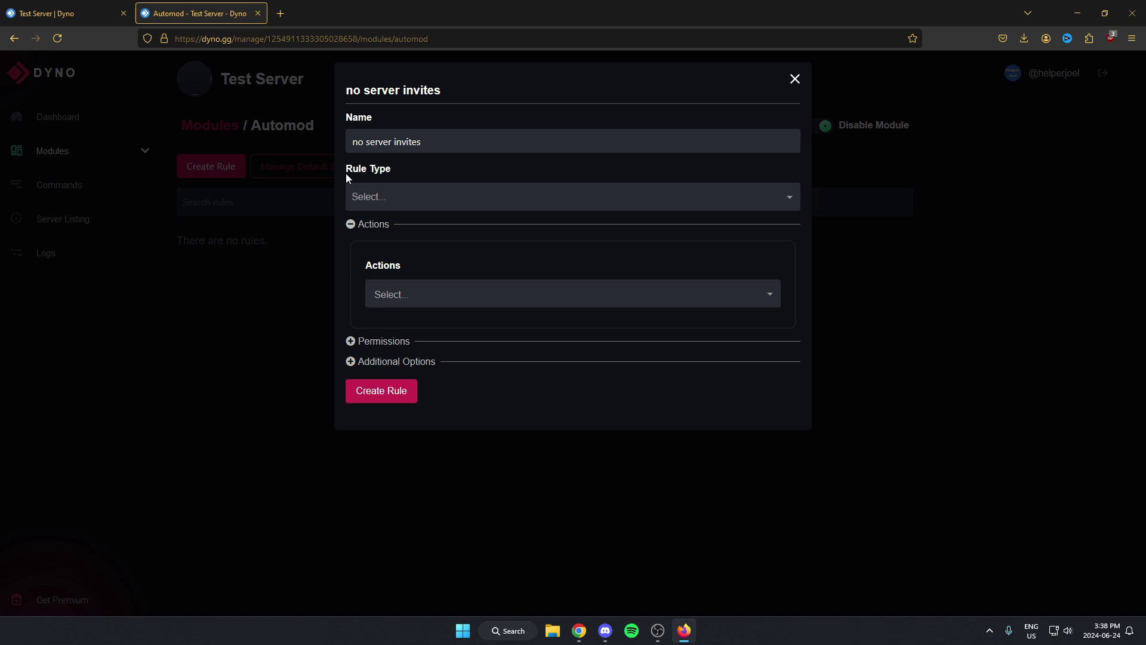
click(407, 199)
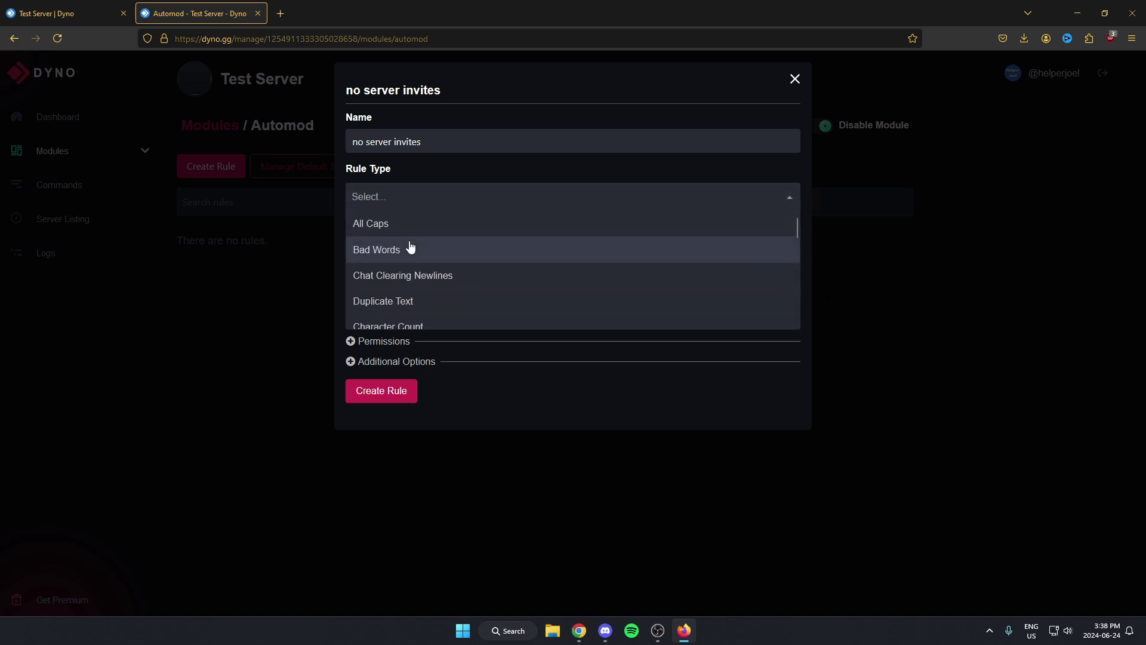
scroll(410, 248, down, 1)
scroll(410, 249, down, 2)
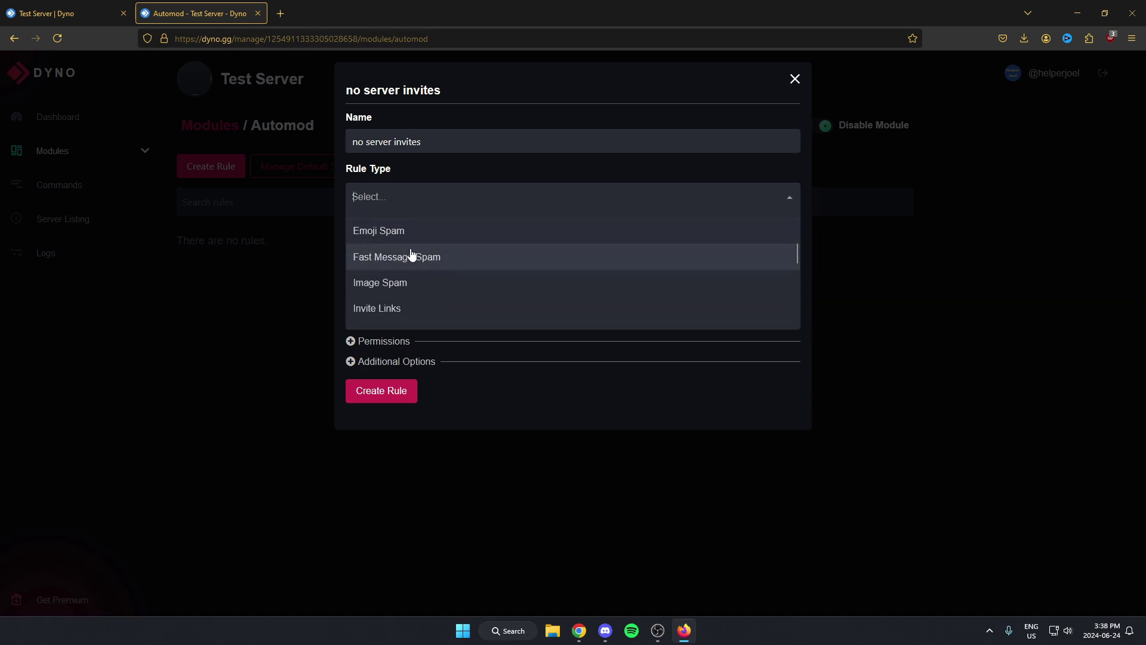
scroll(409, 256, down, 1)
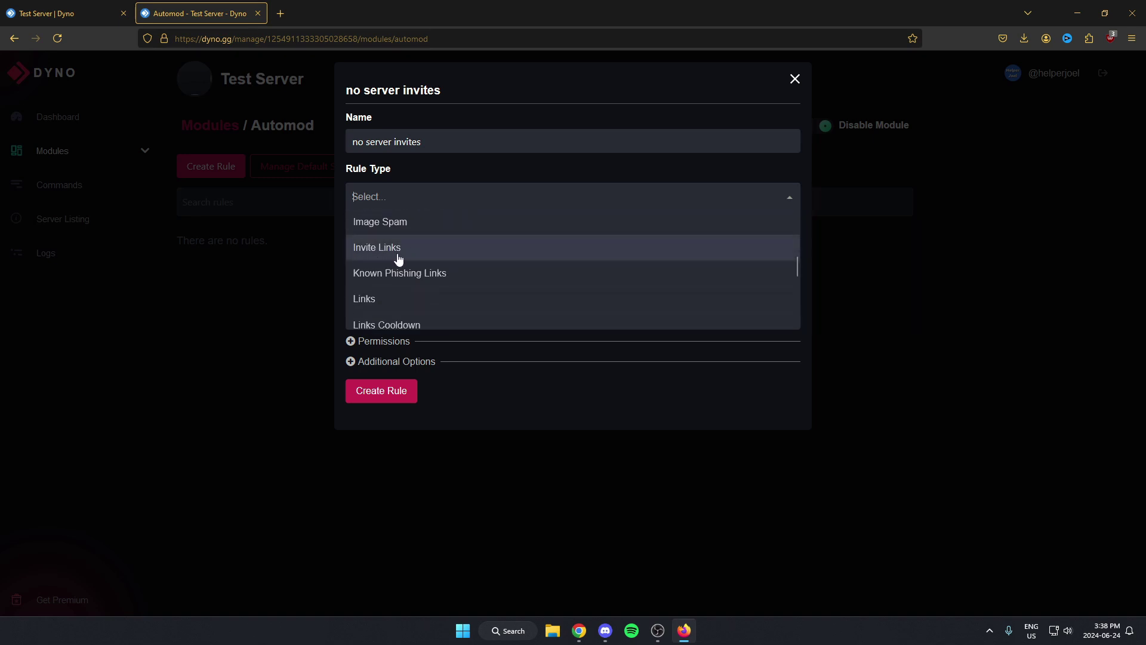
click(434, 248)
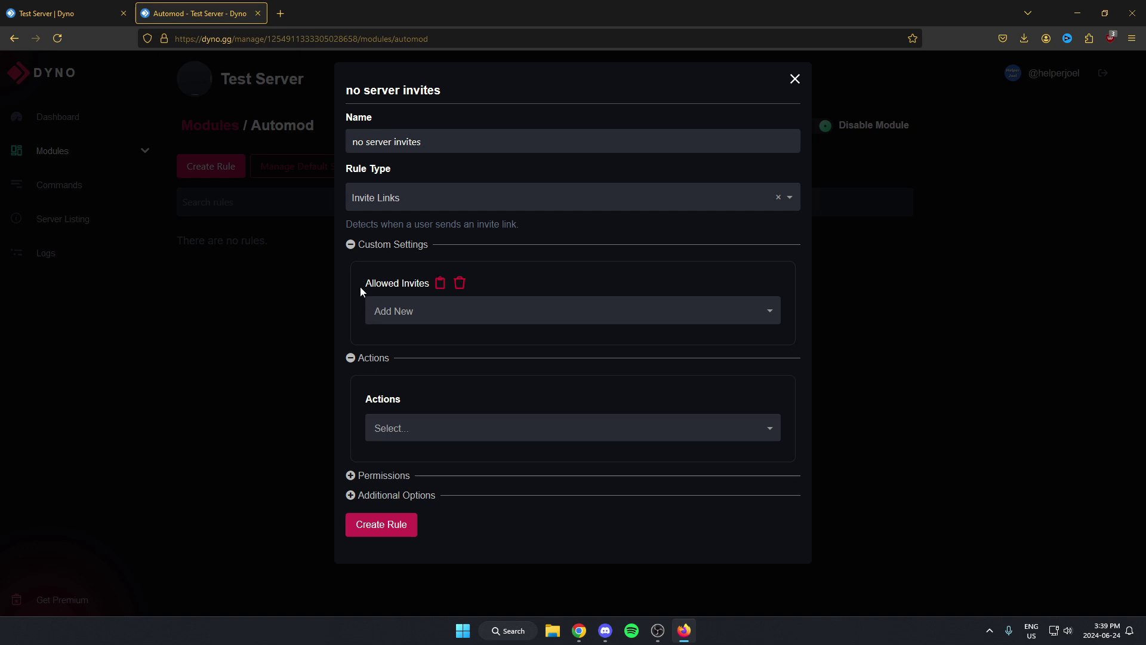
- Set the rule's action to Delete and expand its Permissions section
click(404, 428)
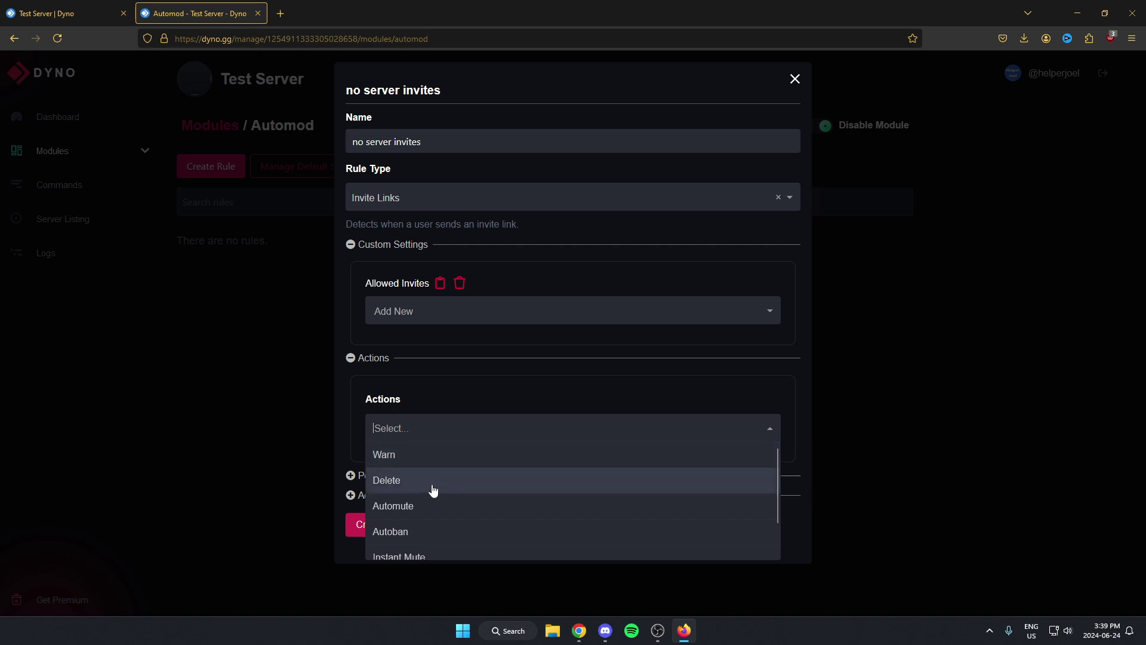
scroll(431, 484, down, 1)
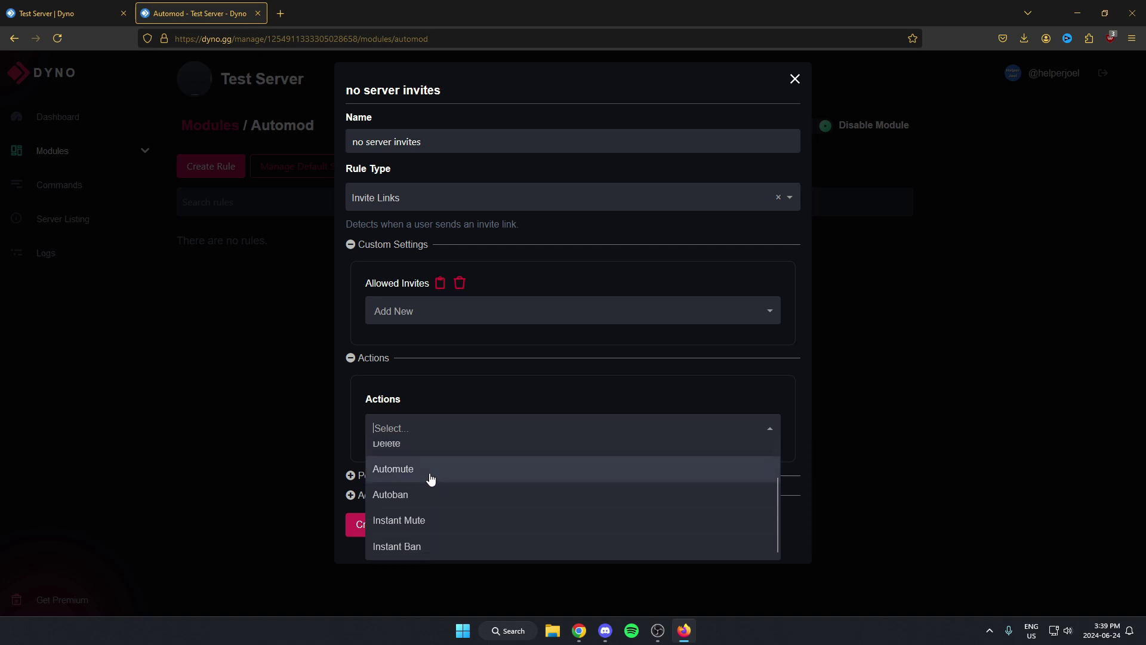
scroll(439, 522, up, 1)
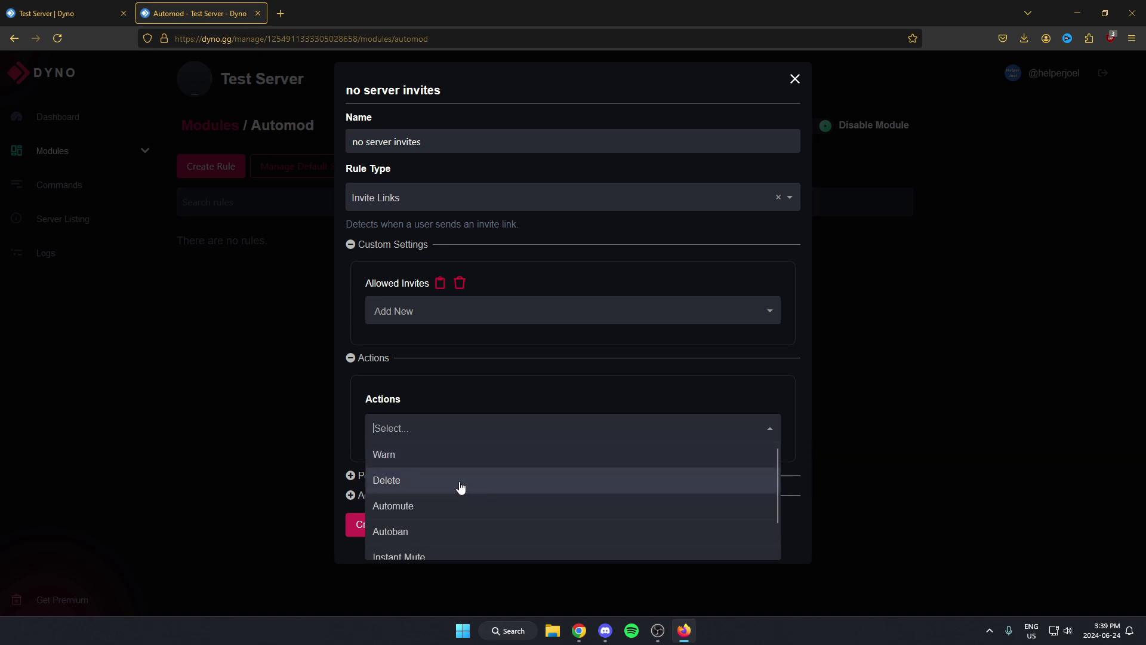
click(421, 485)
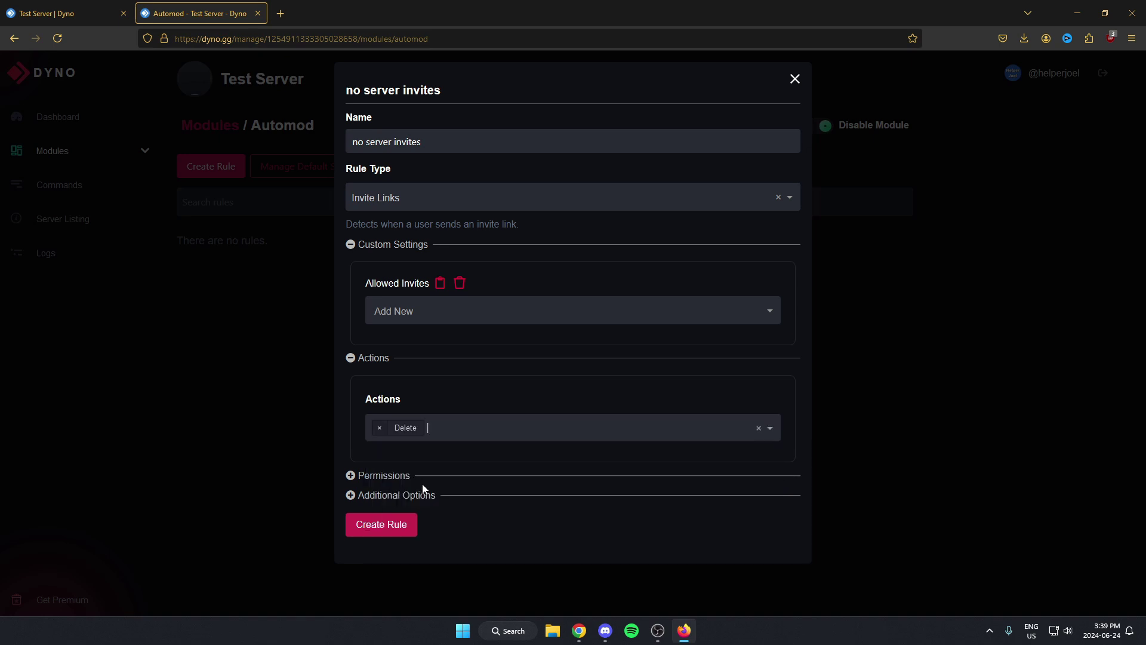
click(353, 477)
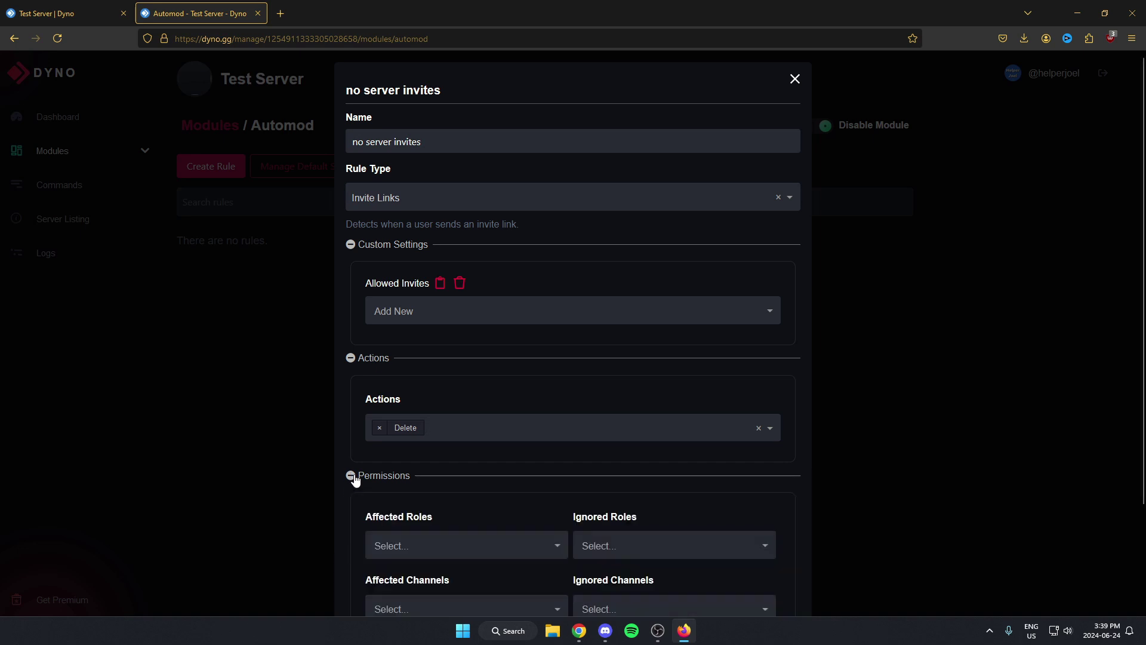
scroll(363, 454, down, 3)
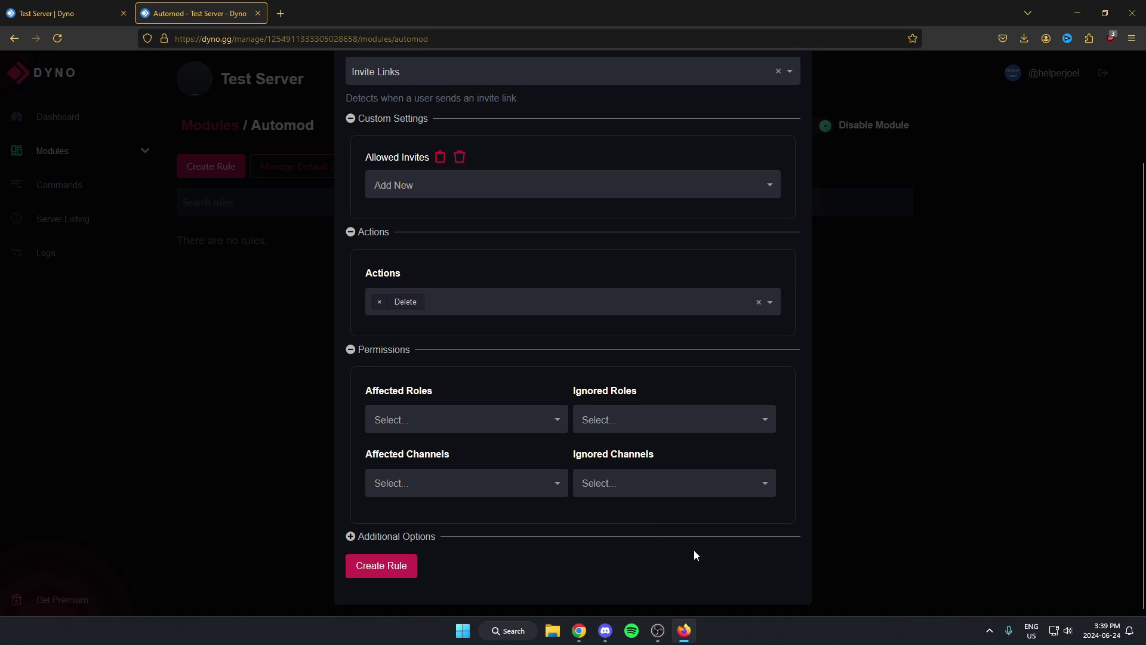
click(380, 566)
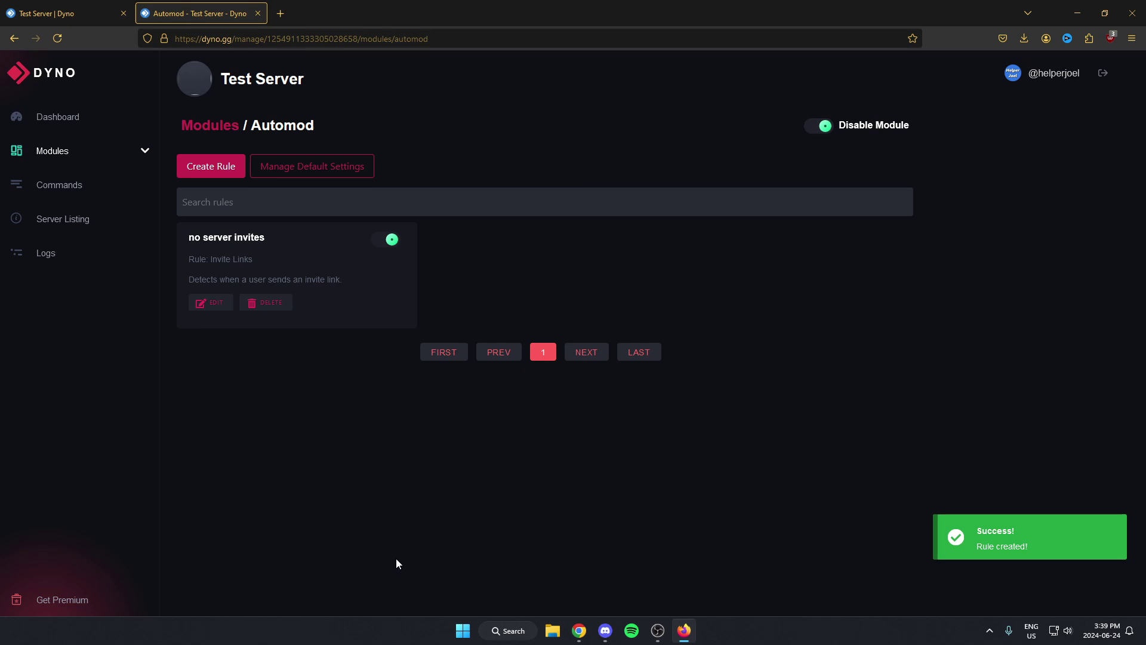
click(606, 630)
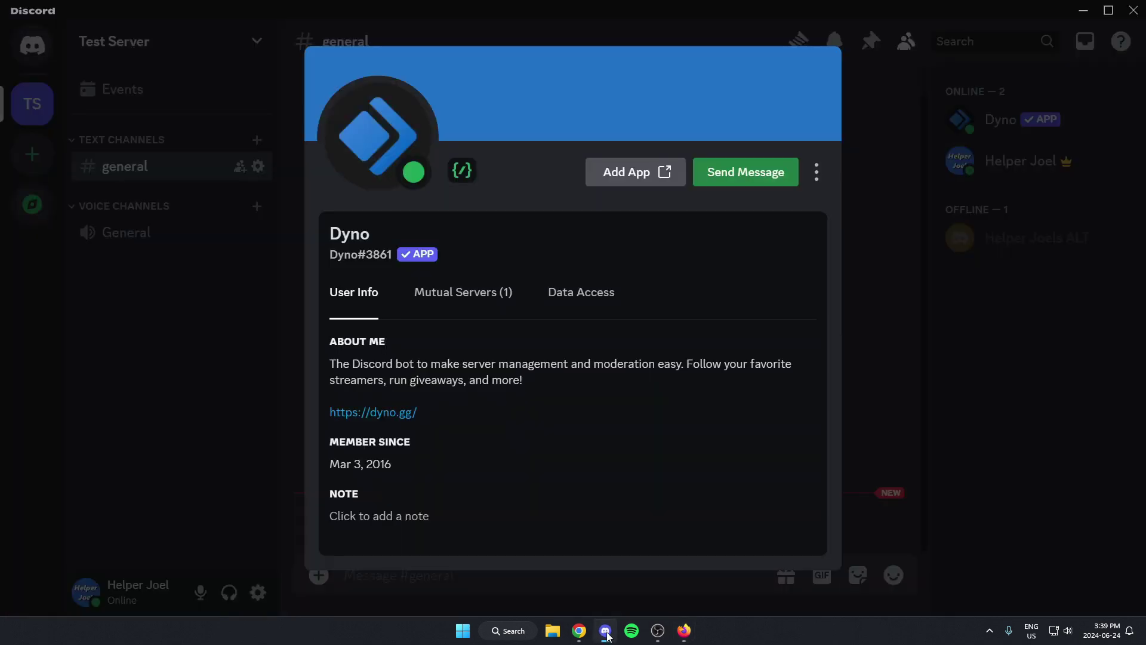
click(877, 414)
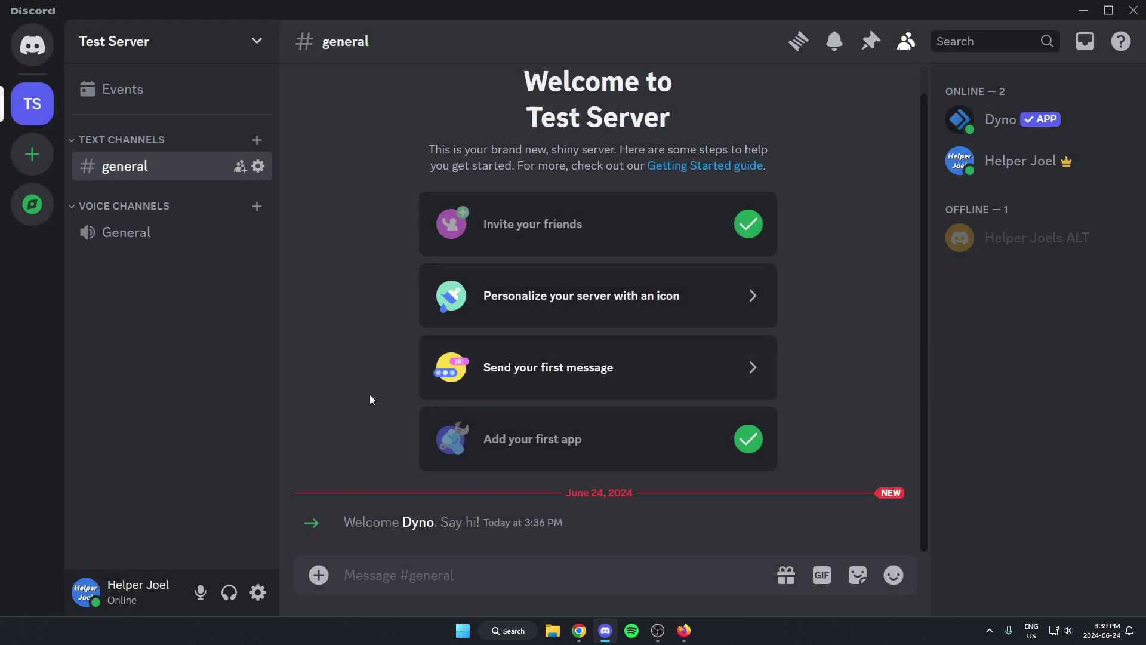